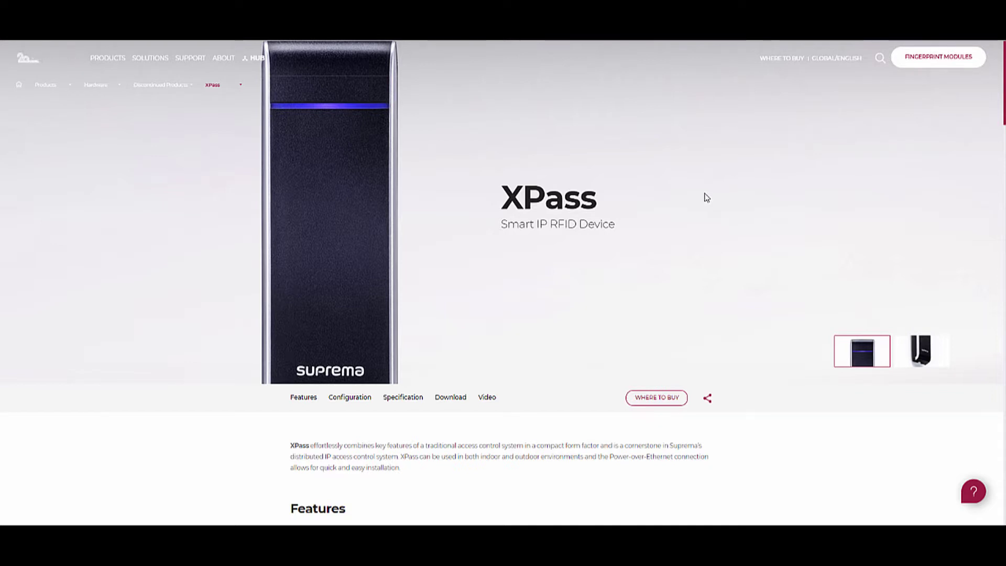
# - Scroll the XPass product page past Configuration and Specification down to the Download section
pyautogui.scroll(-15, 811, 236)
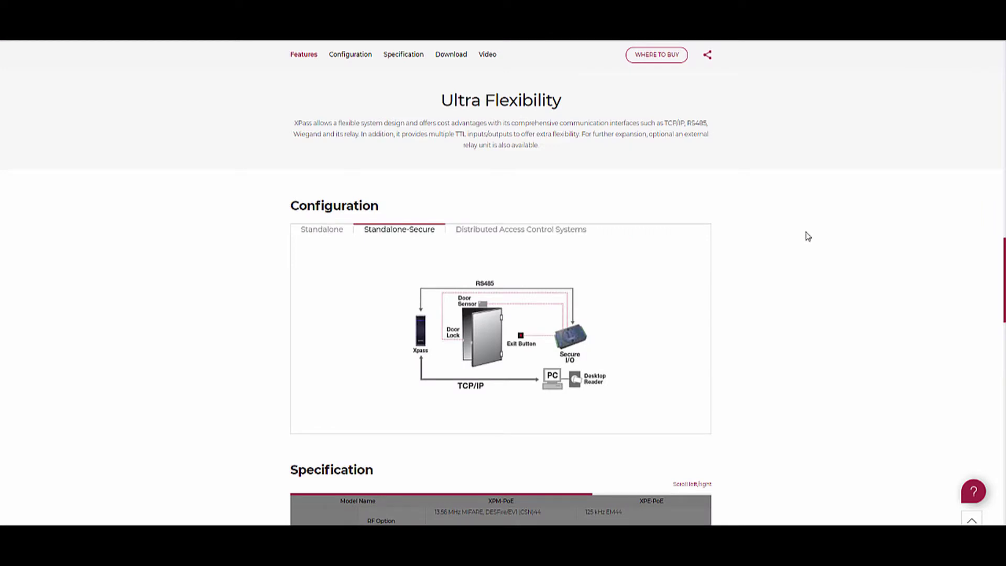
pyautogui.scroll(-4, 808, 235)
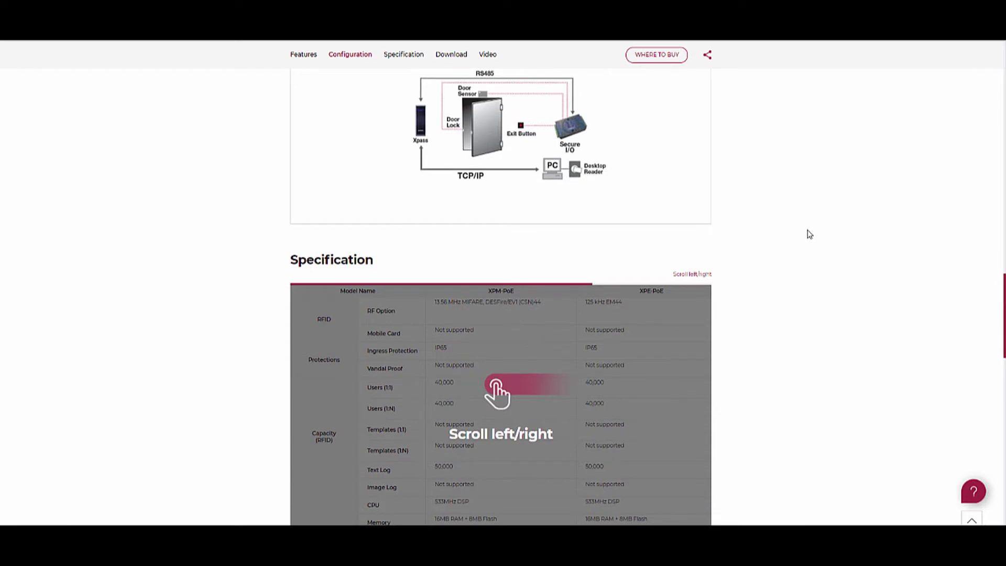
pyautogui.scroll(-5, 809, 234)
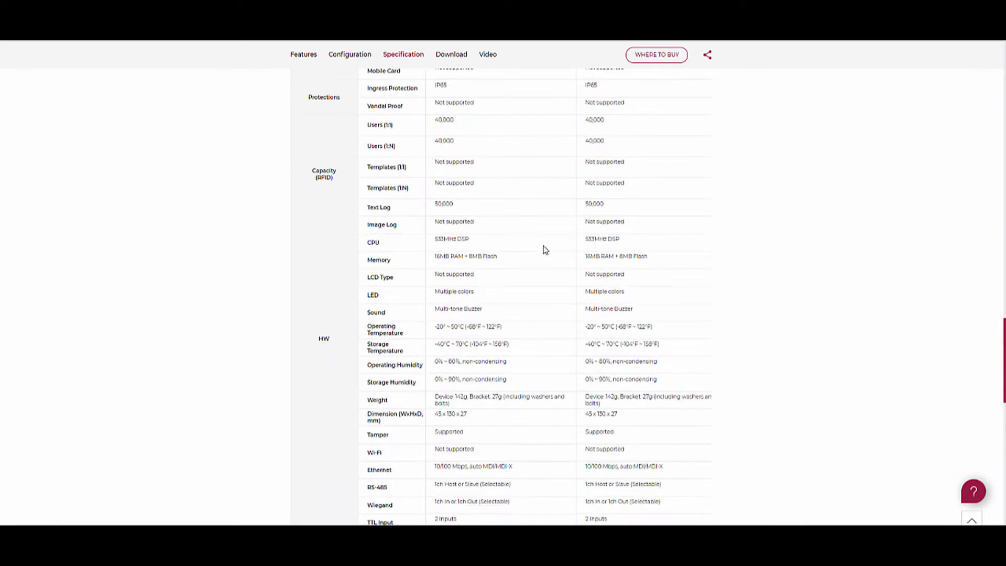
pyautogui.scroll(-1, 545, 250)
pyautogui.scroll(-2, 549, 244)
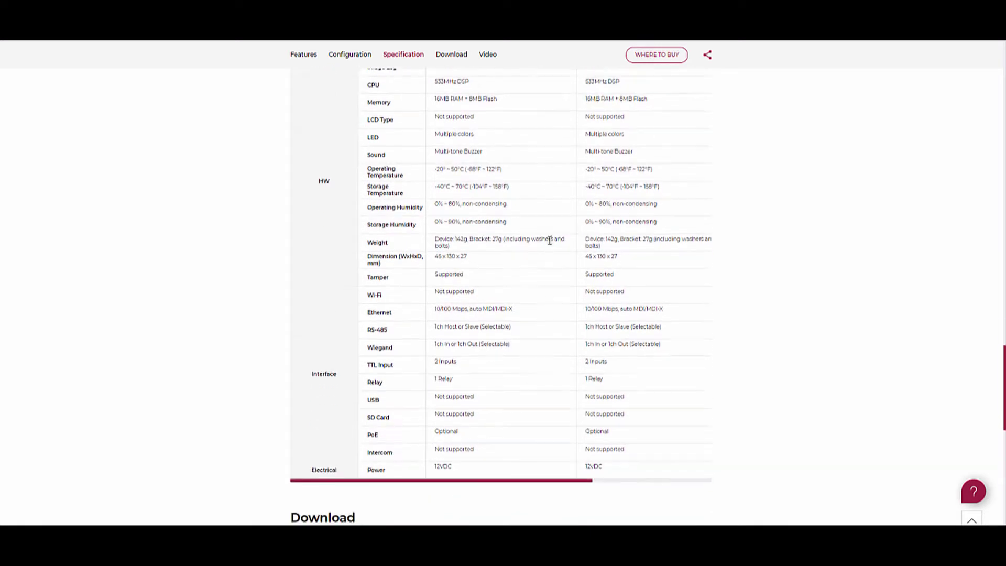
pyautogui.scroll(-3, 550, 241)
pyautogui.scroll(-1, 553, 241)
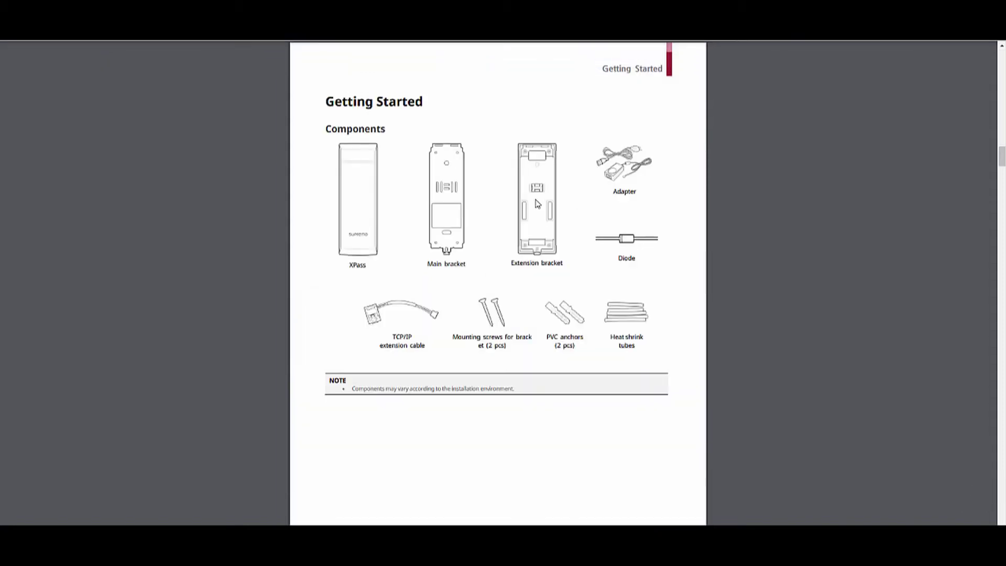
# - Highlight the LED colour meanings and connector pin table, then jump to the Connecting to Power page
pyautogui.scroll(-10, 448, 343)
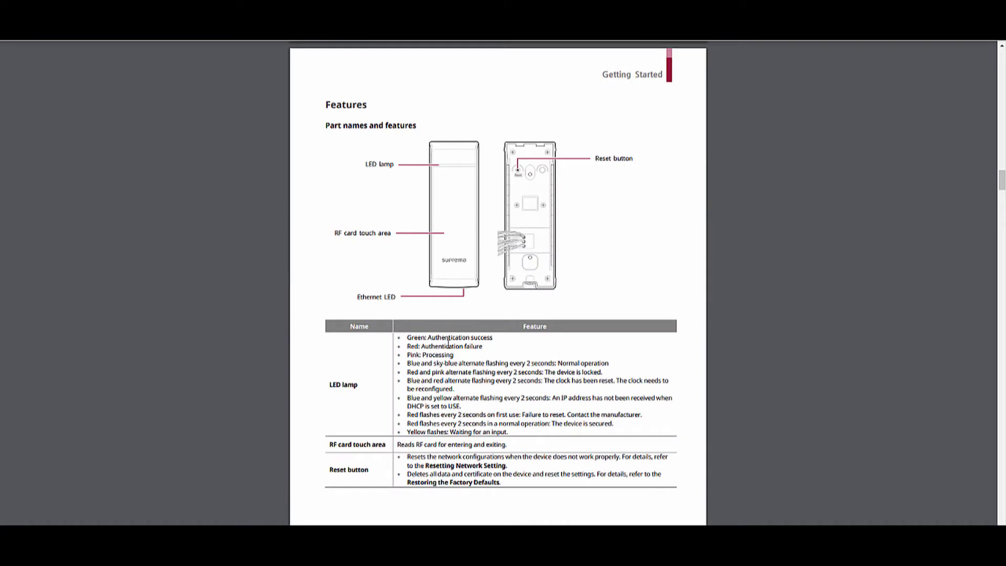
pyautogui.moveTo(408, 337); pyautogui.dragTo(616, 399)
pyautogui.scroll(-10, 617, 253)
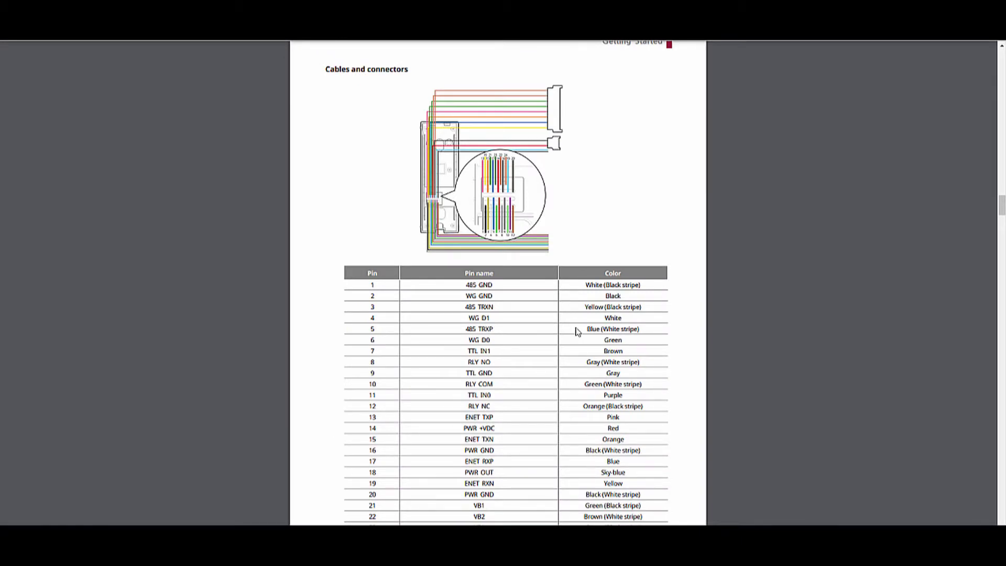
pyautogui.moveTo(585, 284); pyautogui.dragTo(629, 360)
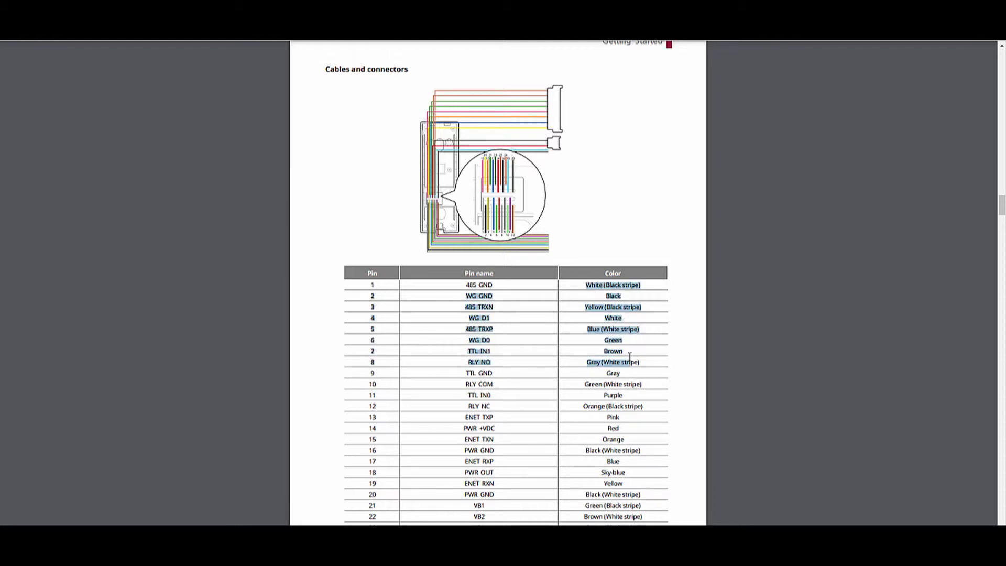
pyautogui.click(536, 352)
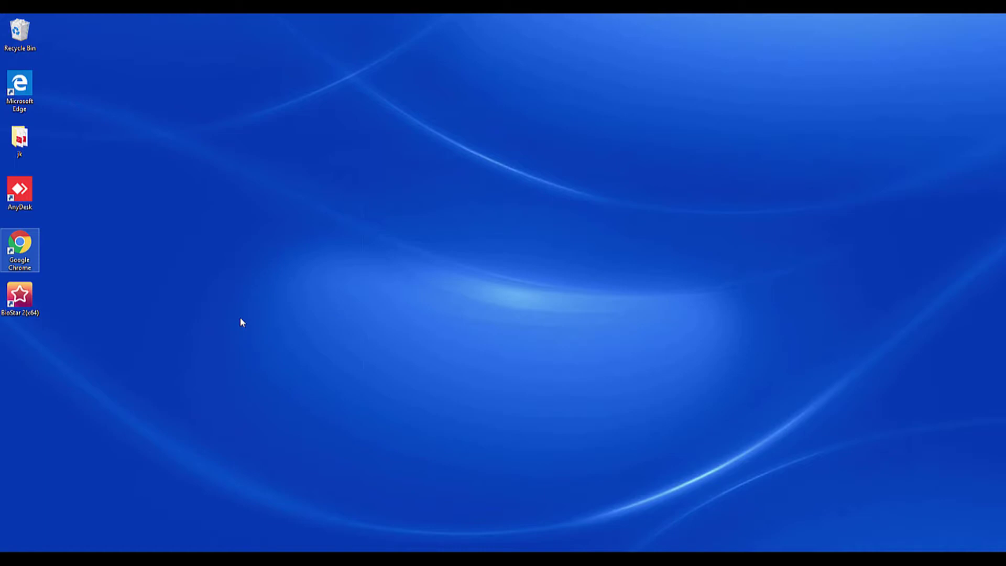
# - Launch BioStar 2 from the desktop shortcut and log in with the admin ID and password
pyautogui.doubleClick(19, 295)
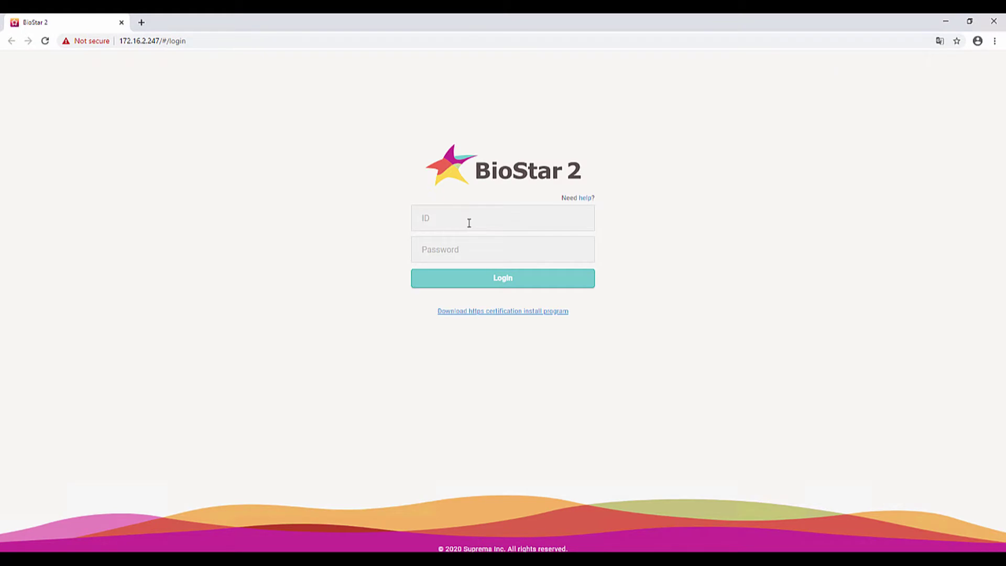
pyautogui.write('admin')
pyautogui.press('Tab')
pyautogui.write('123')
pyautogui.press('Return')
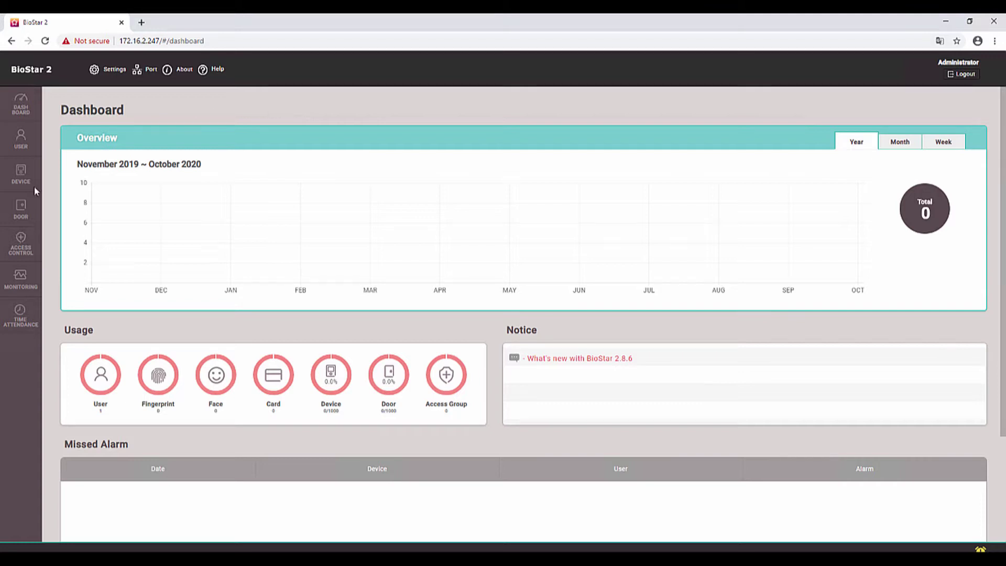
# - Go to All Devices and run a network device search
pyautogui.click(20, 177)
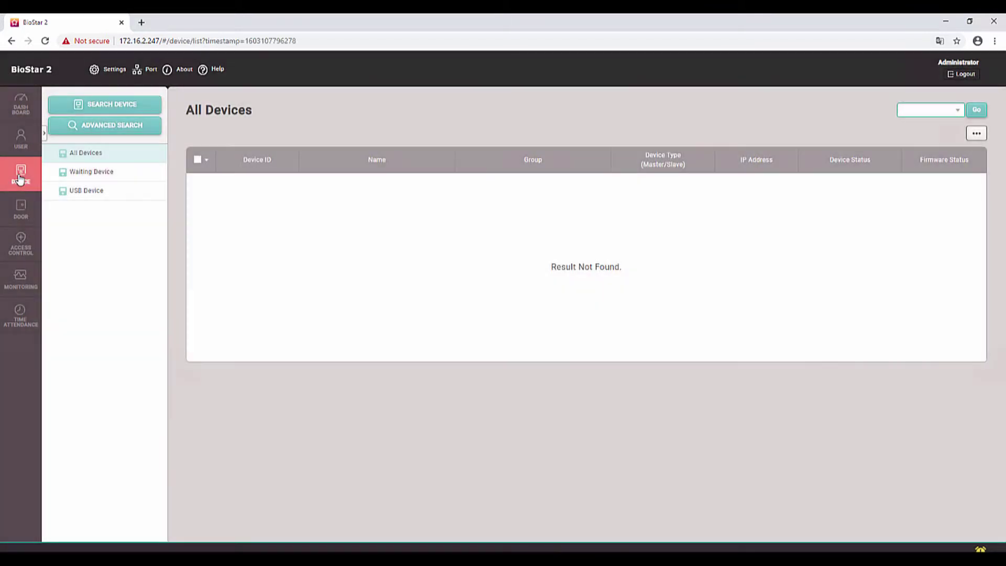
pyautogui.click(126, 106)
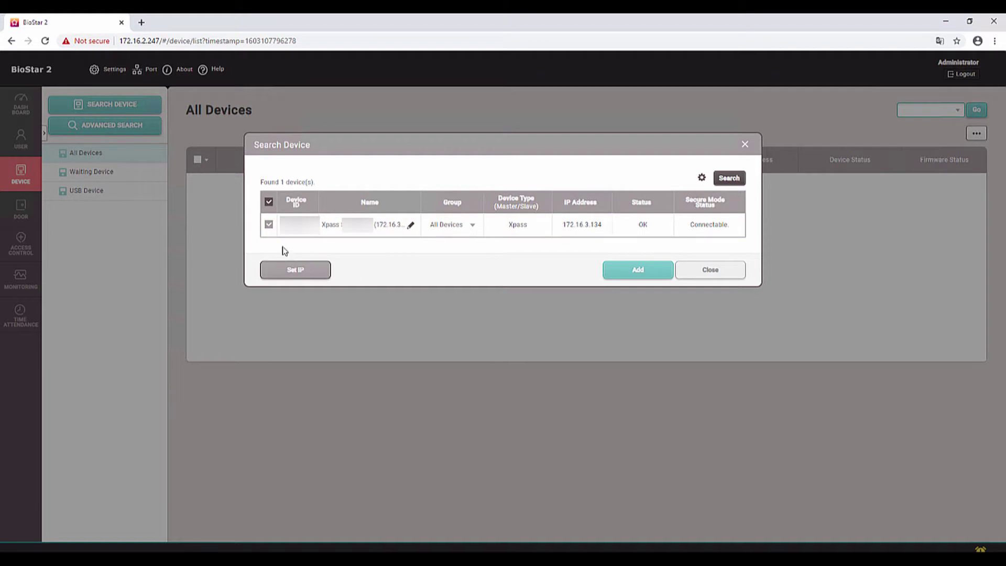
# - Turn off DHCP on the found reader and apply the static IP 172.16.3.21
pyautogui.click(297, 272)
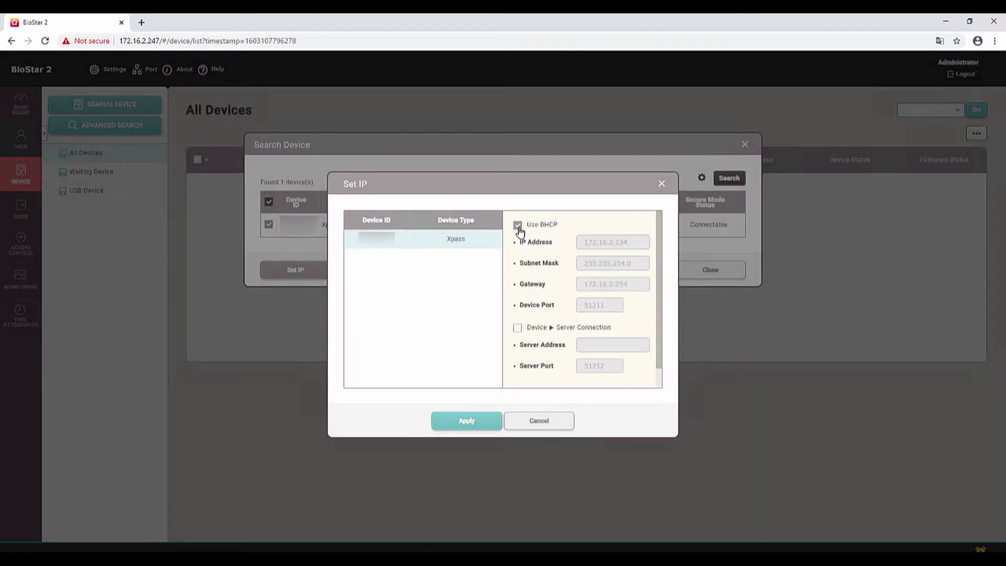
pyautogui.click(519, 226)
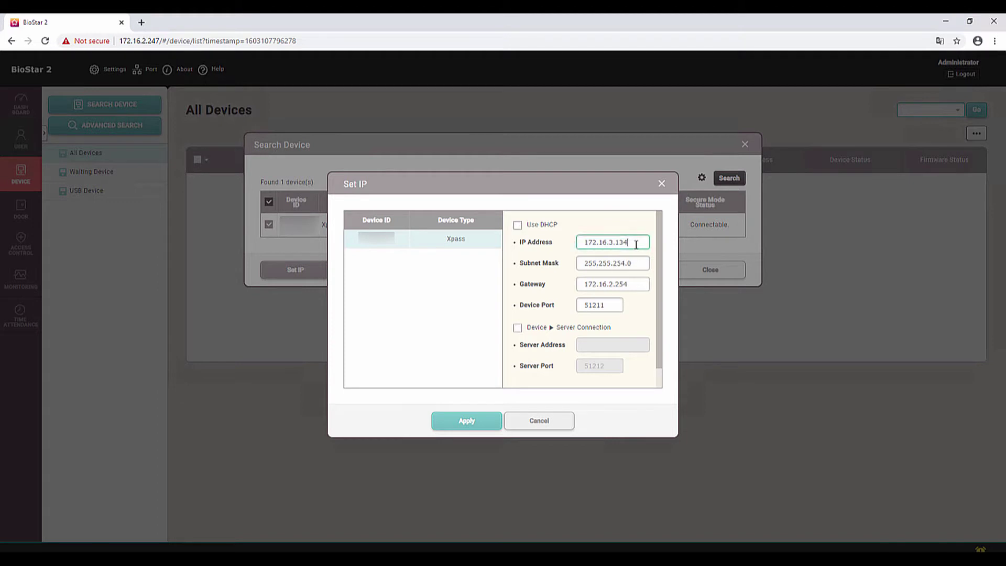
pyautogui.press('BackSpace')
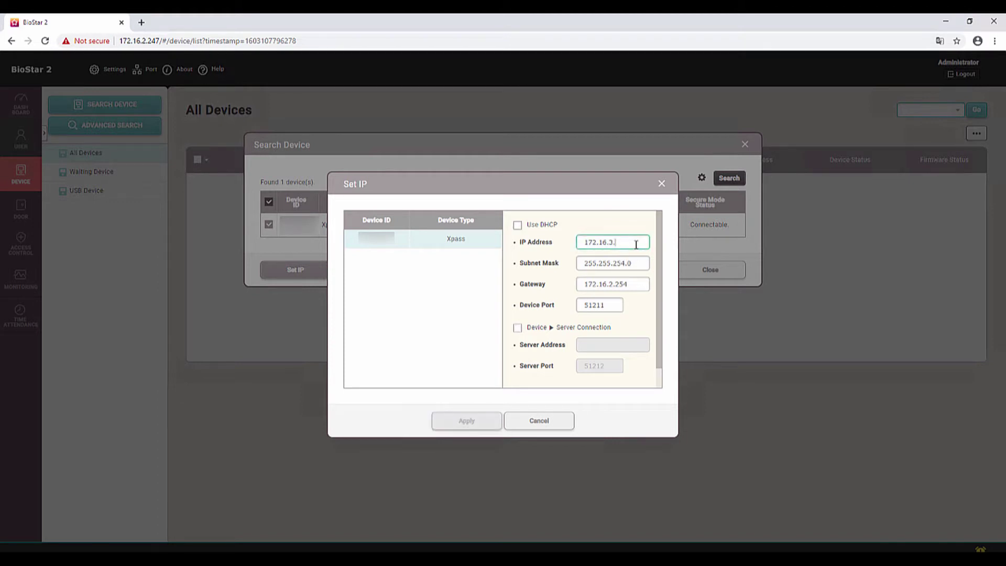
pyautogui.write('21')
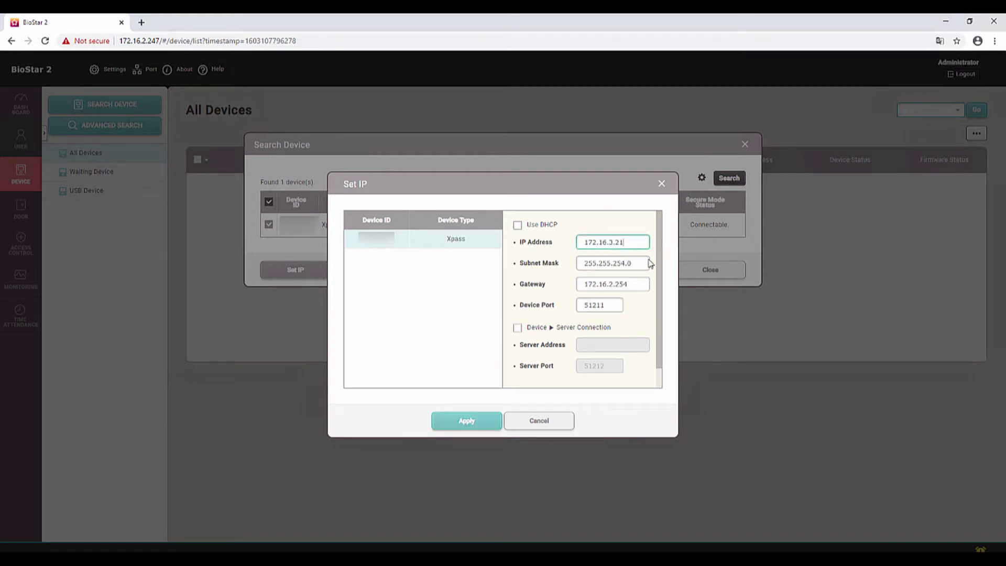
pyautogui.click(469, 421)
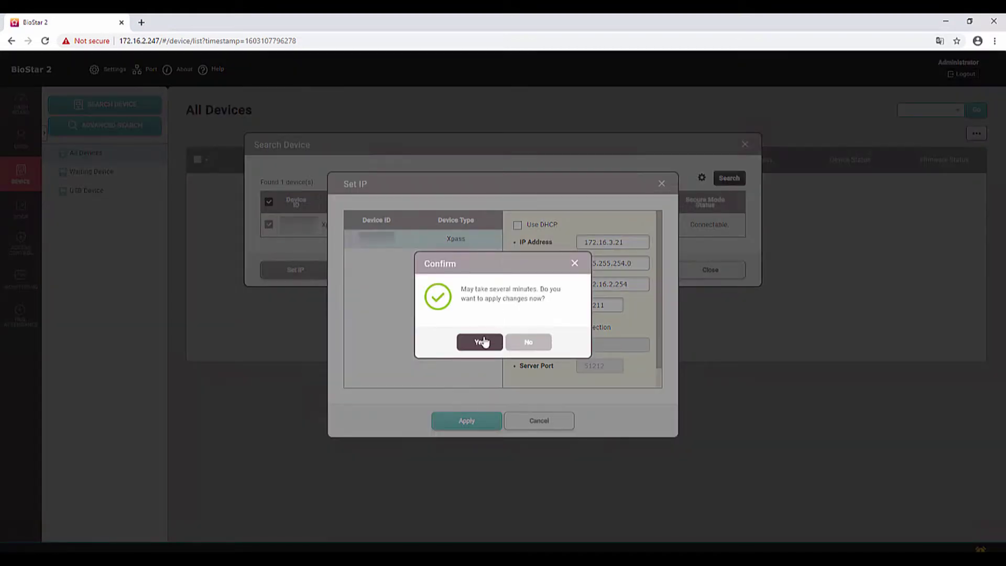
pyautogui.click(484, 342)
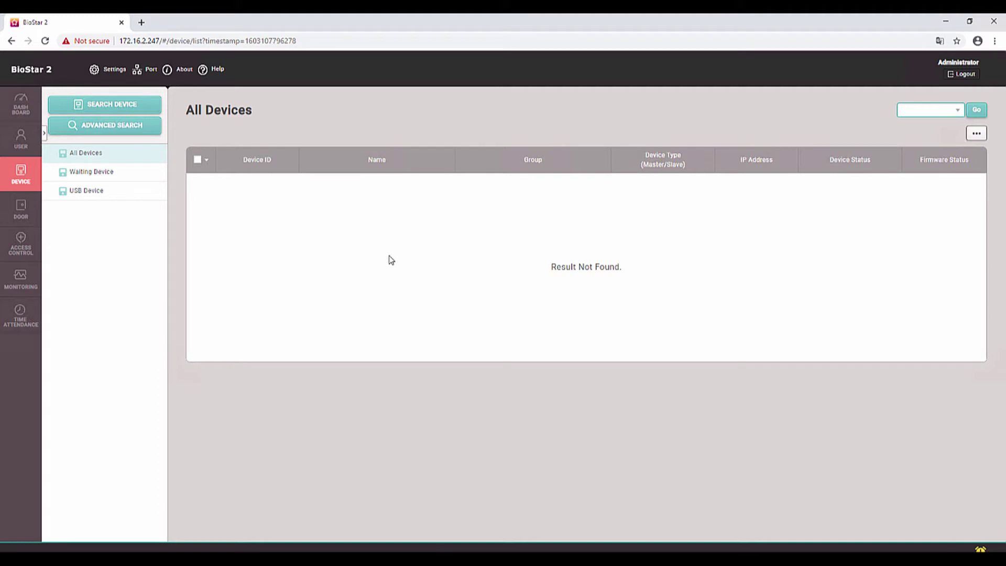
# - Search again and add the XPass reader at 172.16.3.21 to the managed devices
pyautogui.click(121, 114)
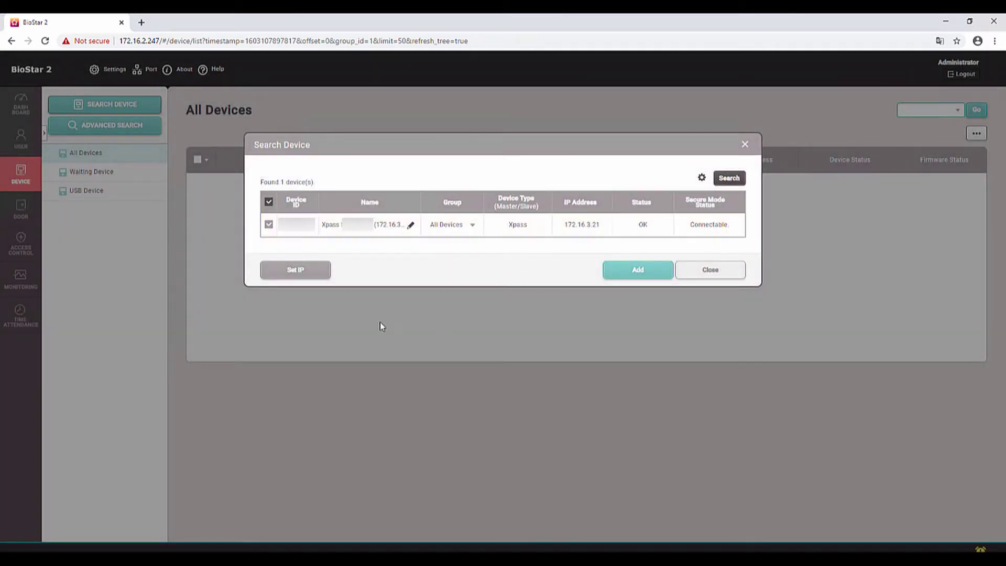
pyautogui.click(635, 272)
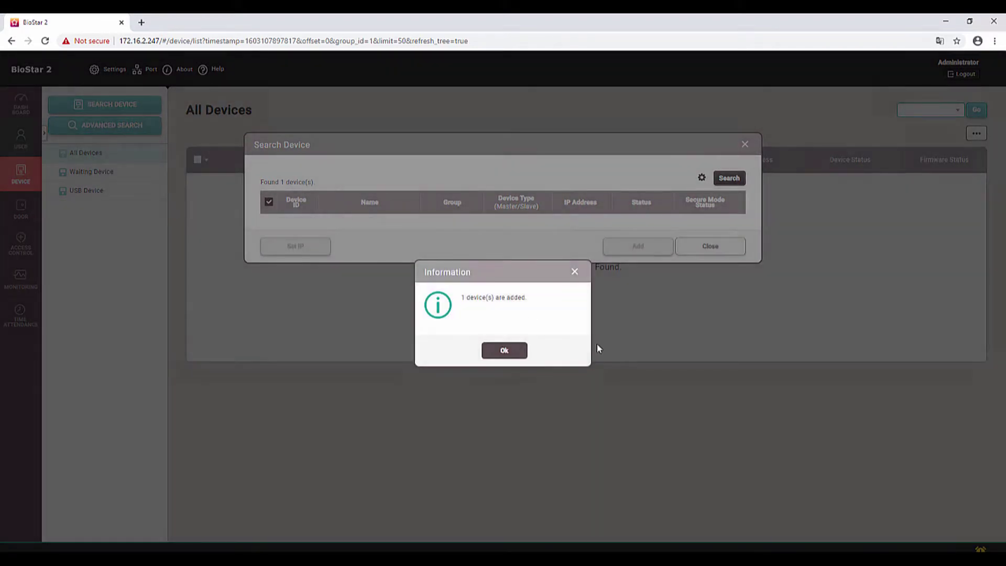
pyautogui.click(504, 350)
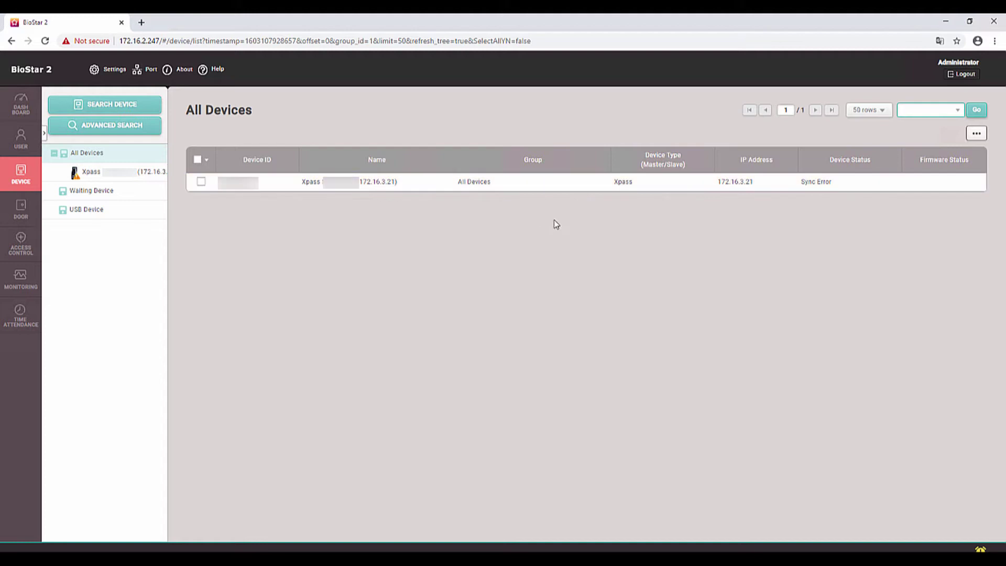
# - Select the XPass device at 172.16.3.21 and sync it with the server
pyautogui.click(200, 182)
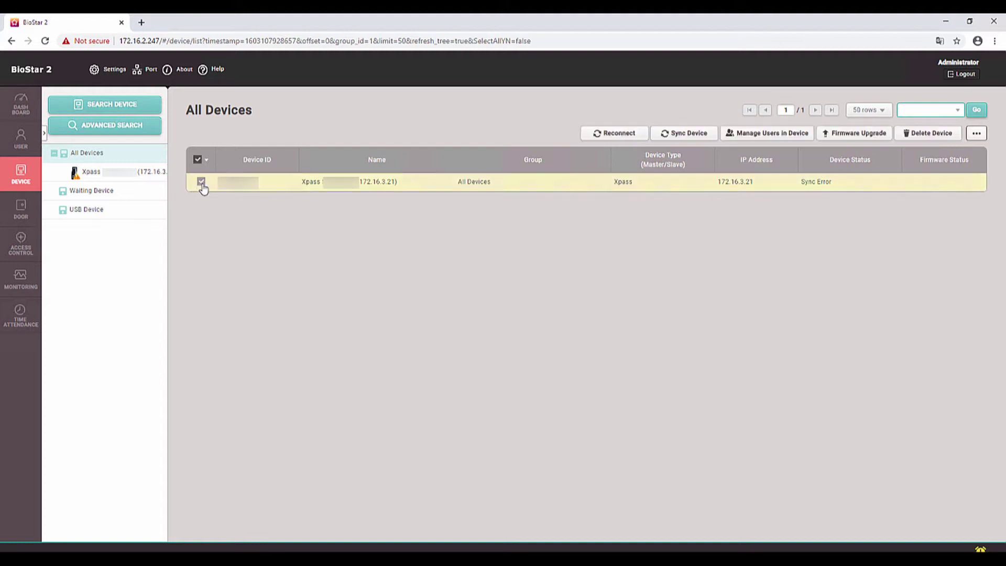
pyautogui.click(684, 133)
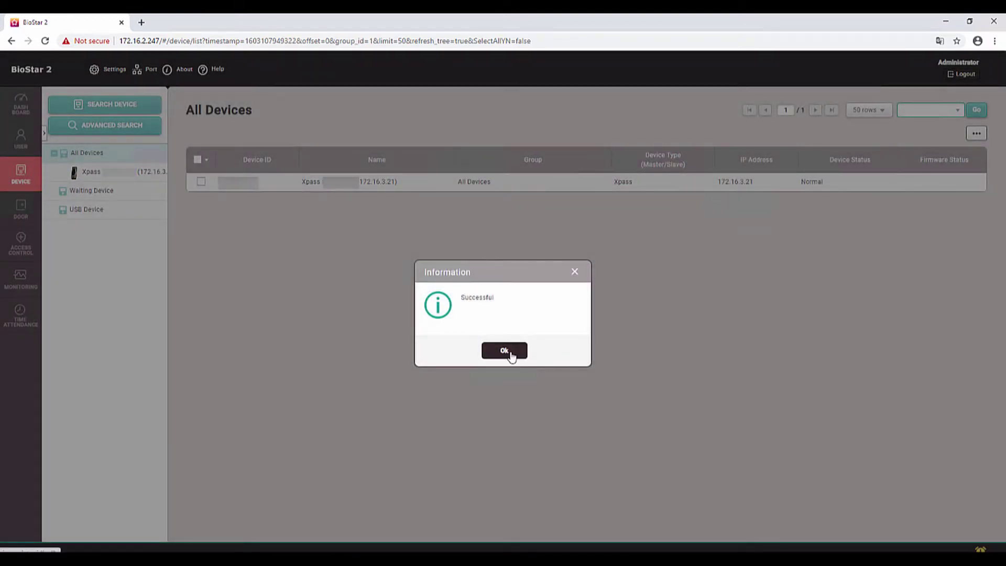
# - Dismiss the successful sync message
pyautogui.click(509, 355)
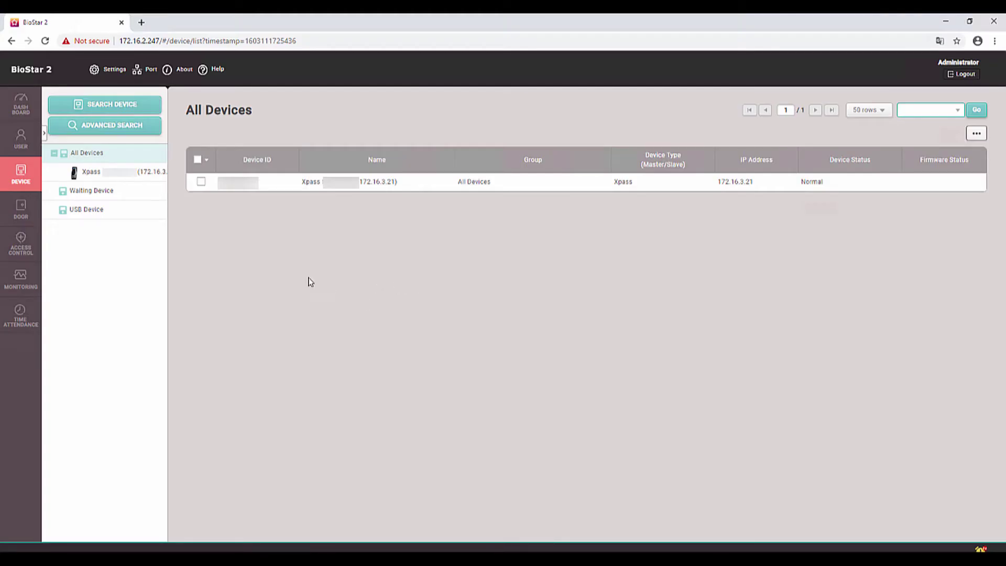
# - In Users, start a new user with ID 2, enter the user's name, and begin adding a card
pyautogui.click(17, 144)
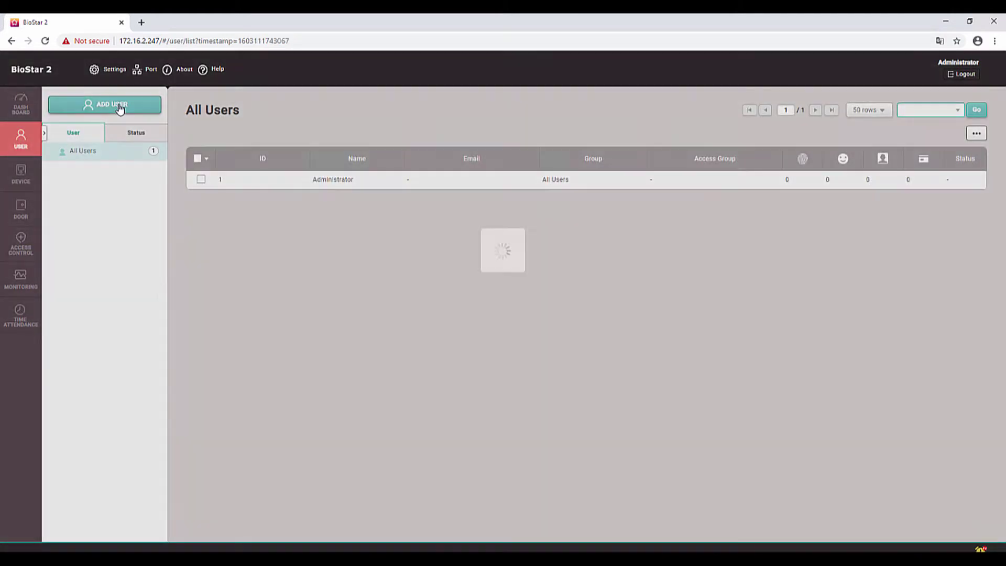
pyautogui.click(120, 106)
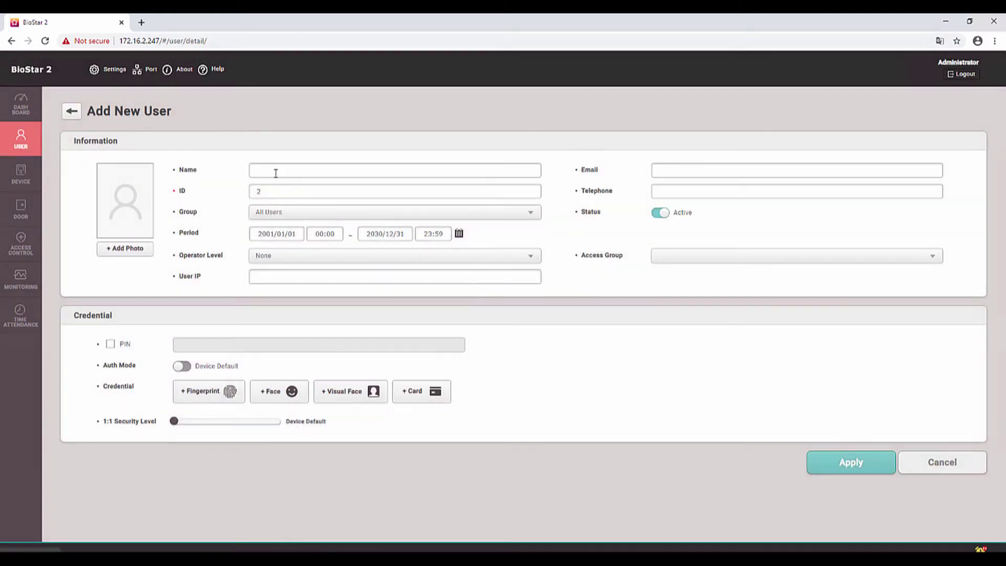
pyautogui.click(276, 173)
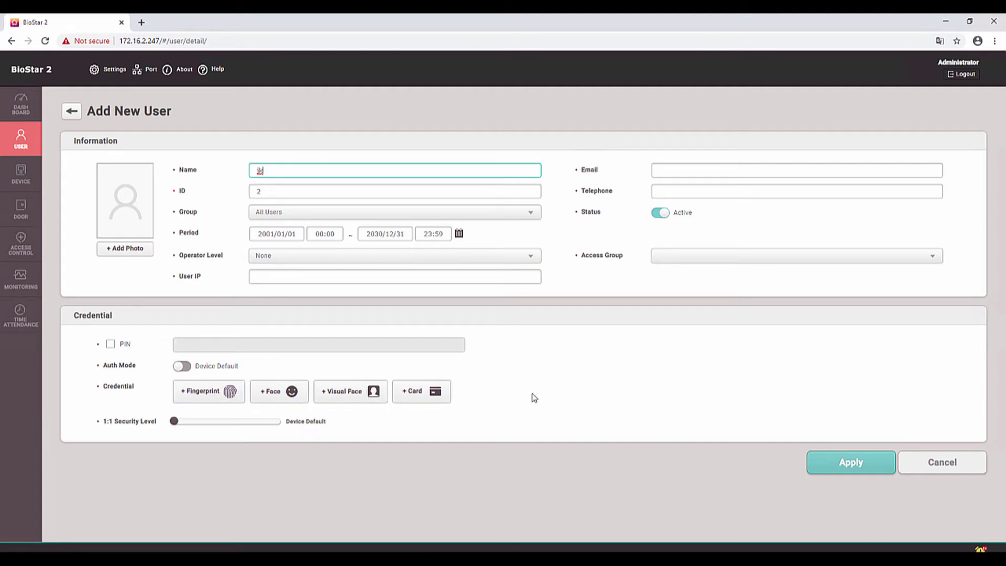
pyautogui.click(413, 398)
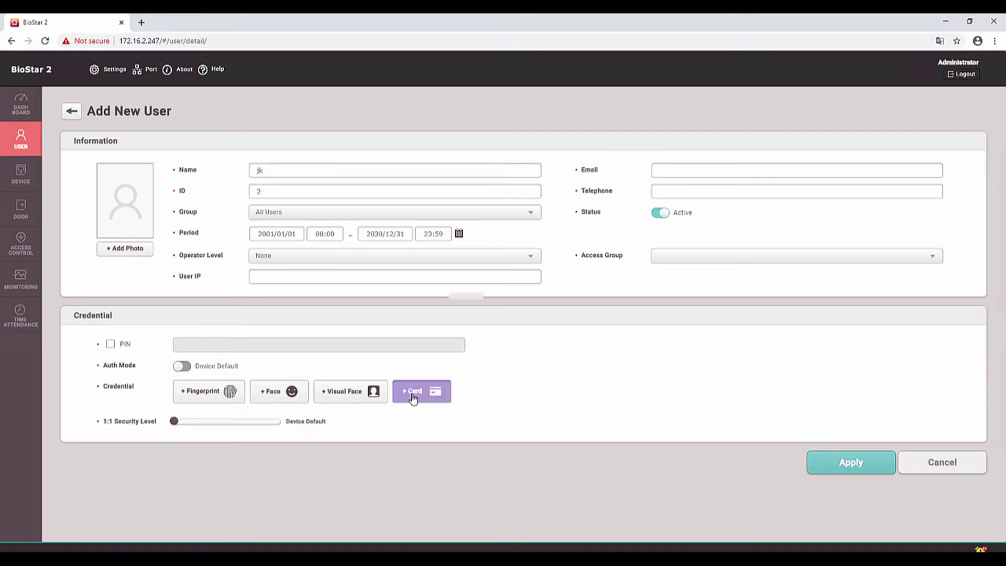
# - Choose the XPass reader at 172.16.3.21, read the presented card, and enroll it as a CSN card
pyautogui.click(448, 296)
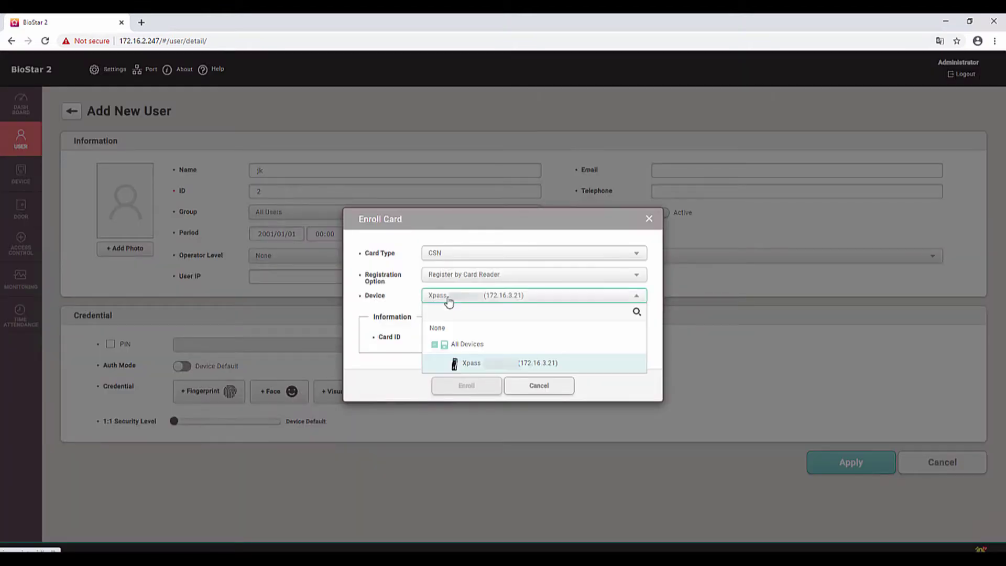
pyautogui.click(459, 363)
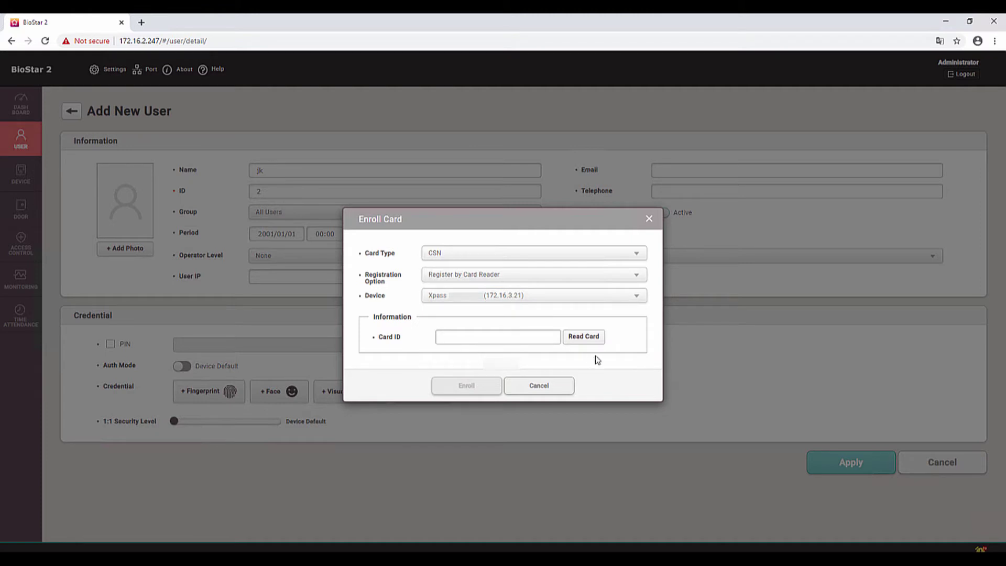
pyautogui.click(583, 342)
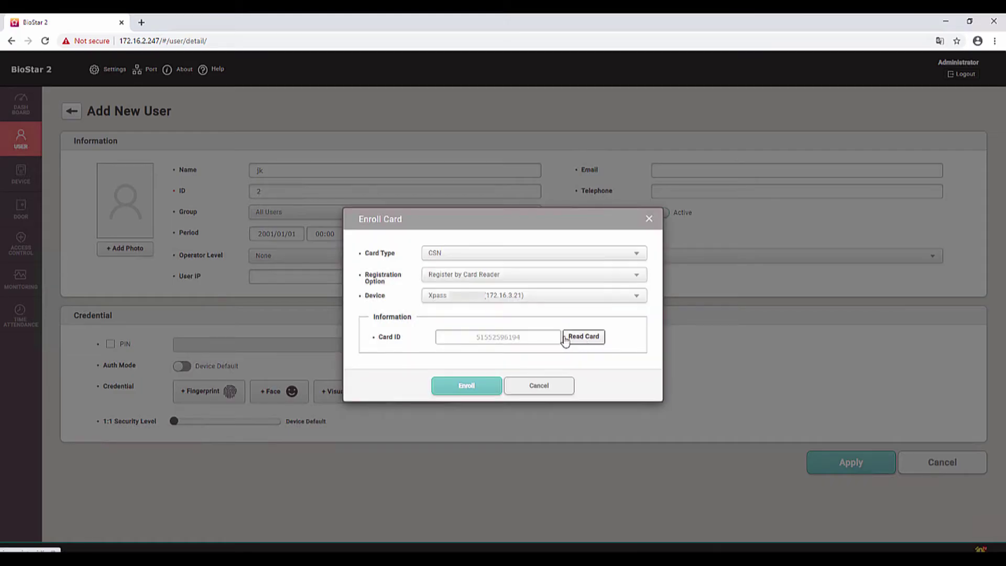
pyautogui.click(476, 386)
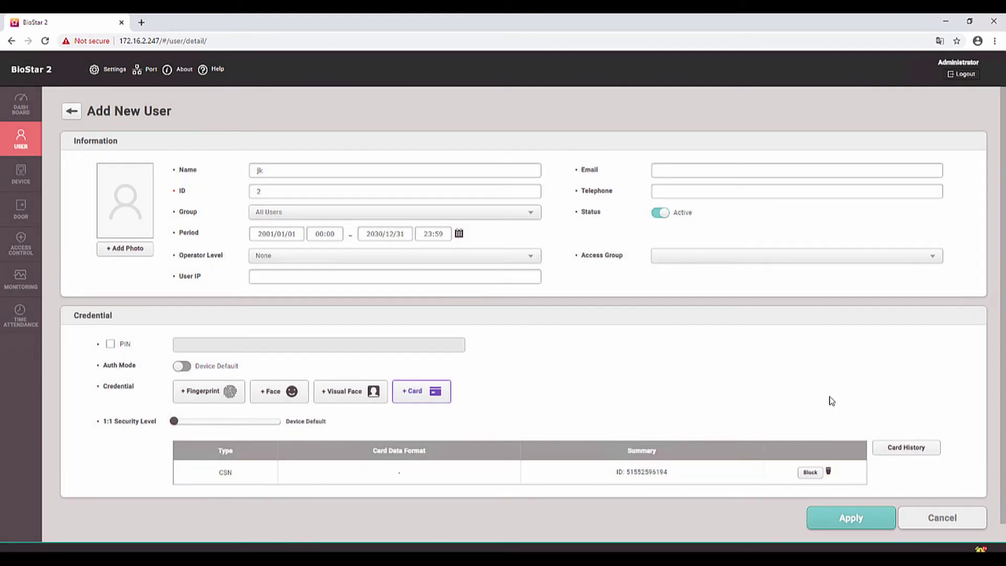
# - Apply the new user's card enrolment, then send all users to the Xpass reader and confirm success
pyautogui.click(852, 521)
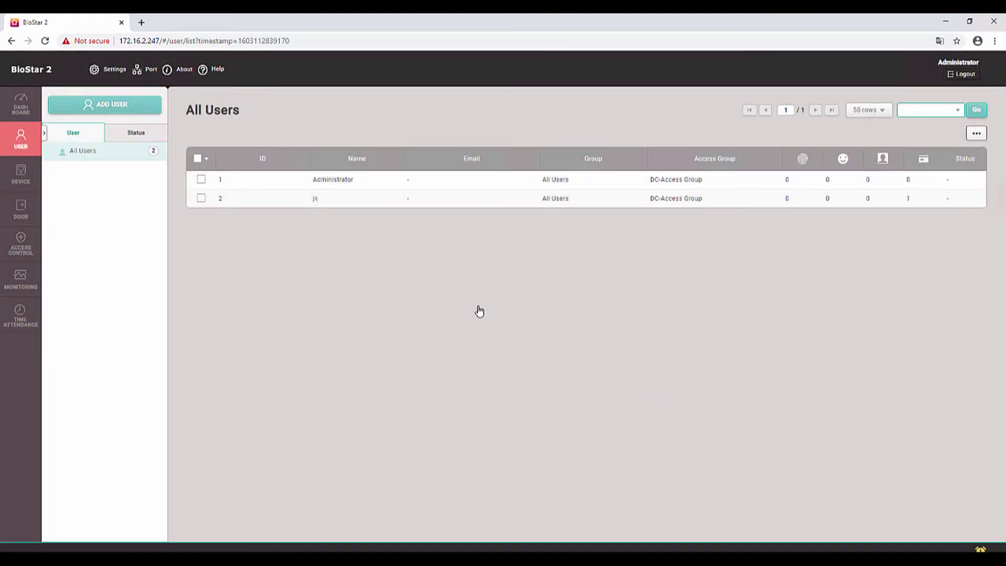
pyautogui.click(201, 199)
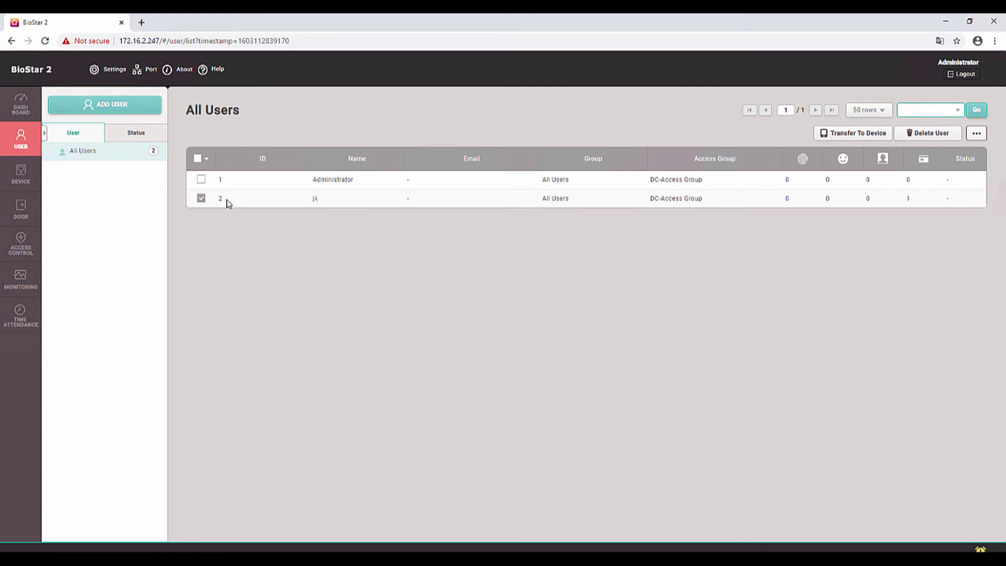
pyautogui.click(197, 159)
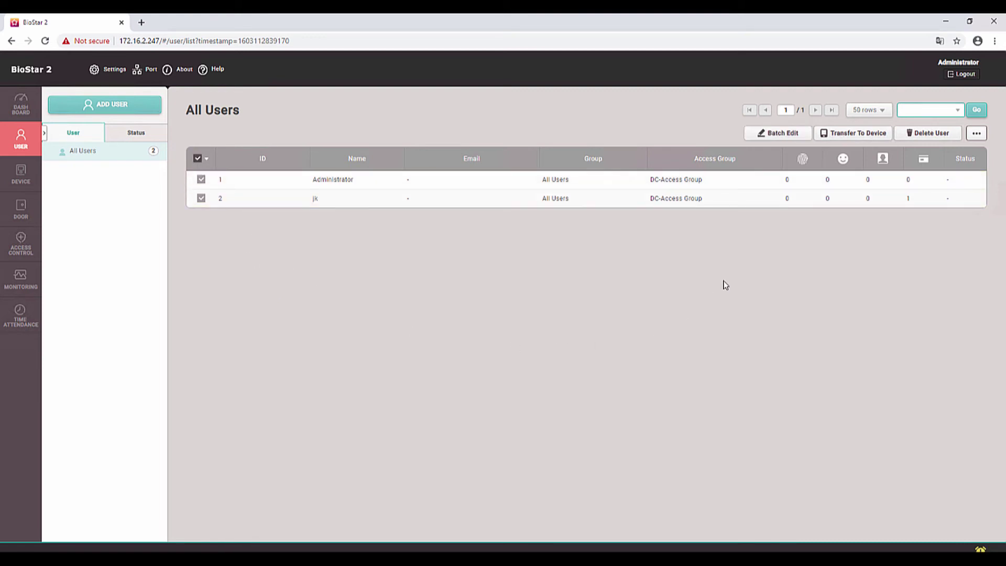
pyautogui.click(855, 133)
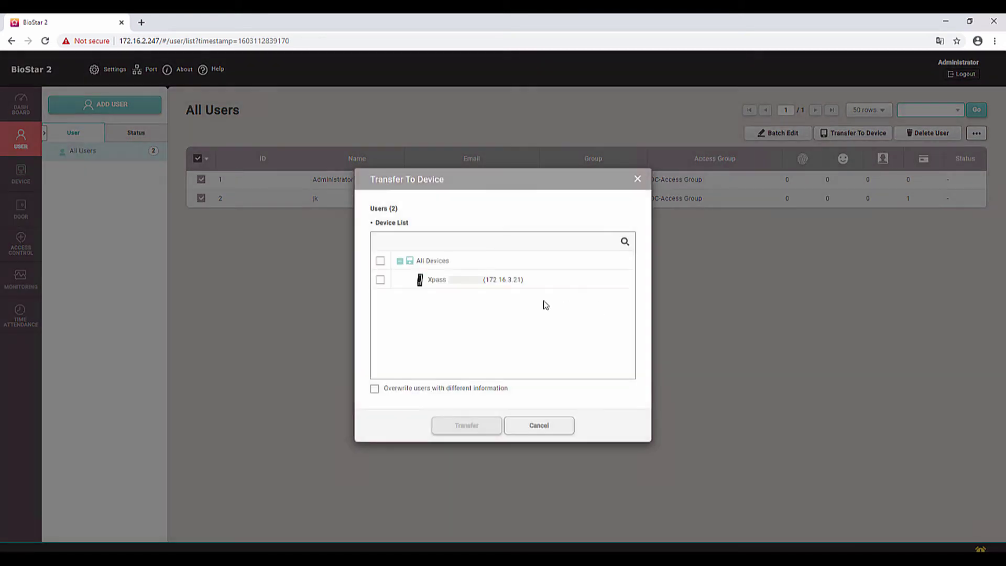
pyautogui.click(380, 280)
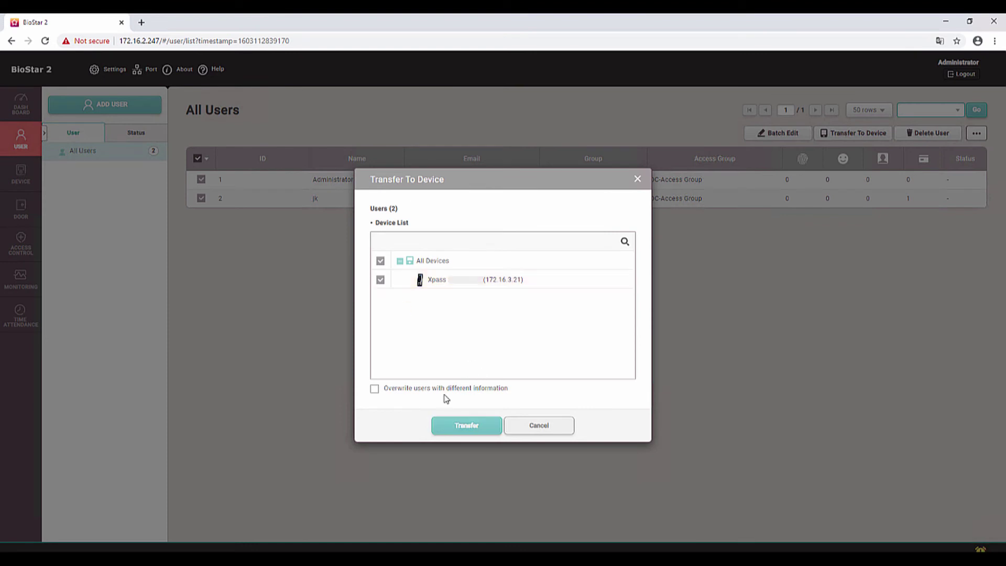
pyautogui.click(476, 426)
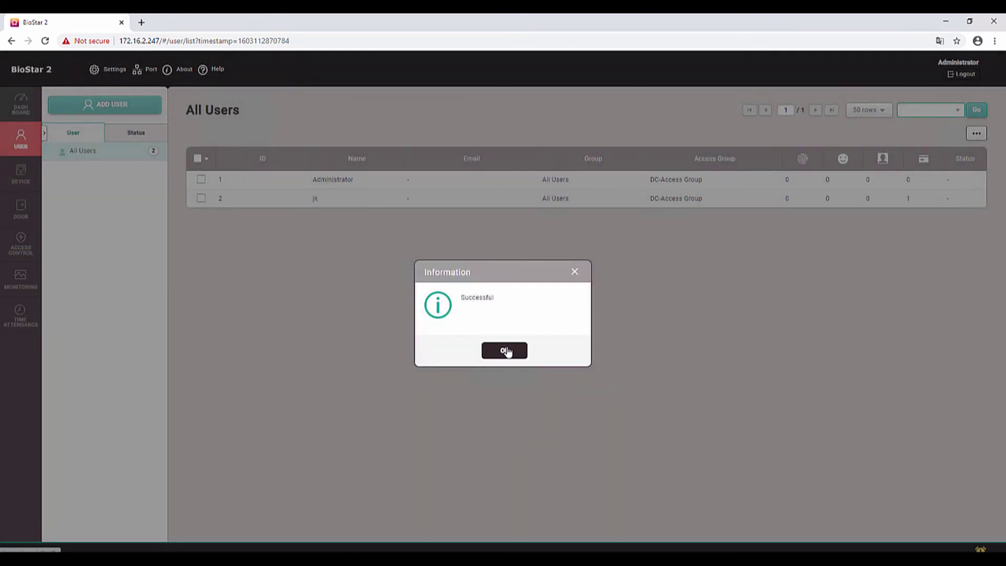
pyautogui.click(504, 350)
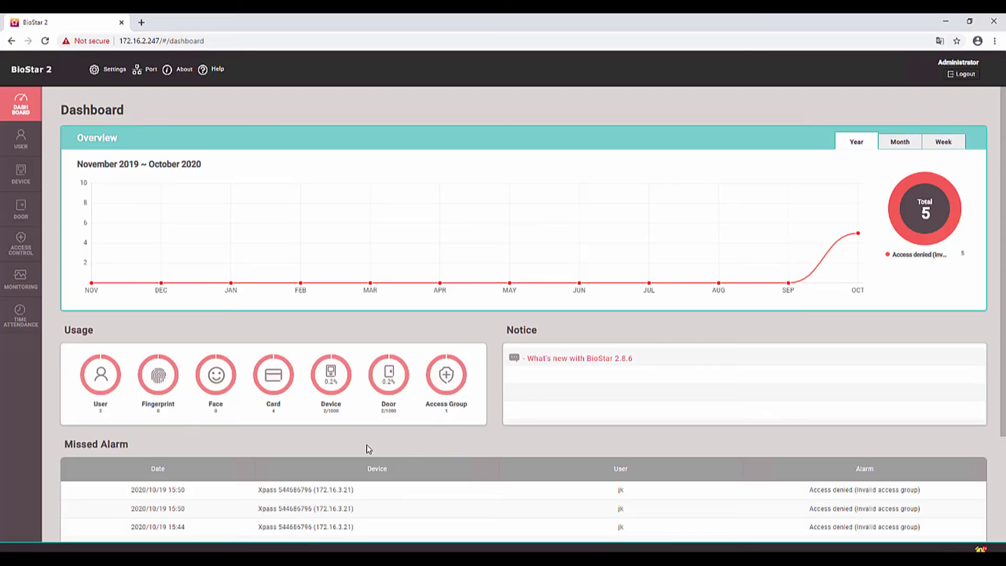
pyautogui.click(32, 176)
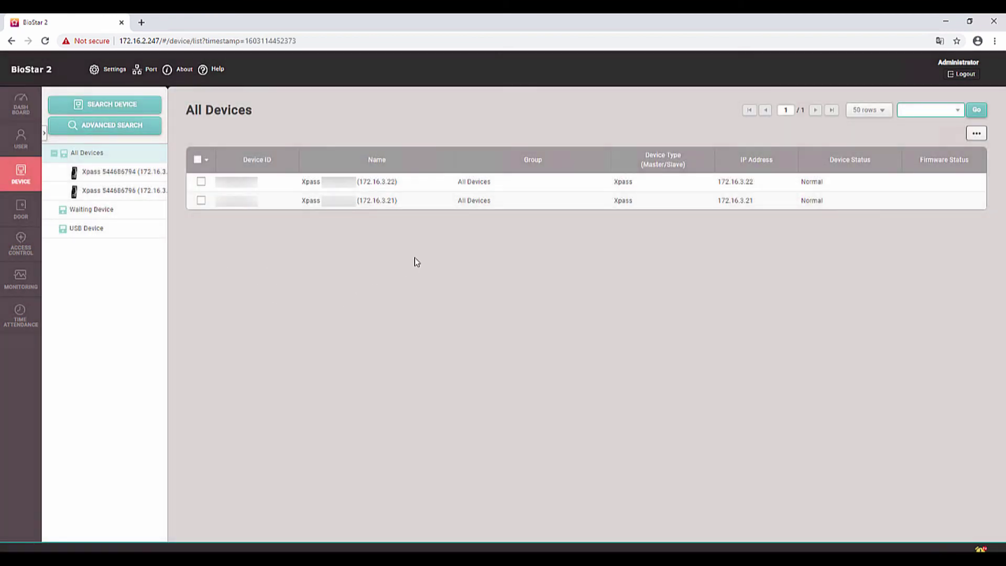
pyautogui.click(21, 103)
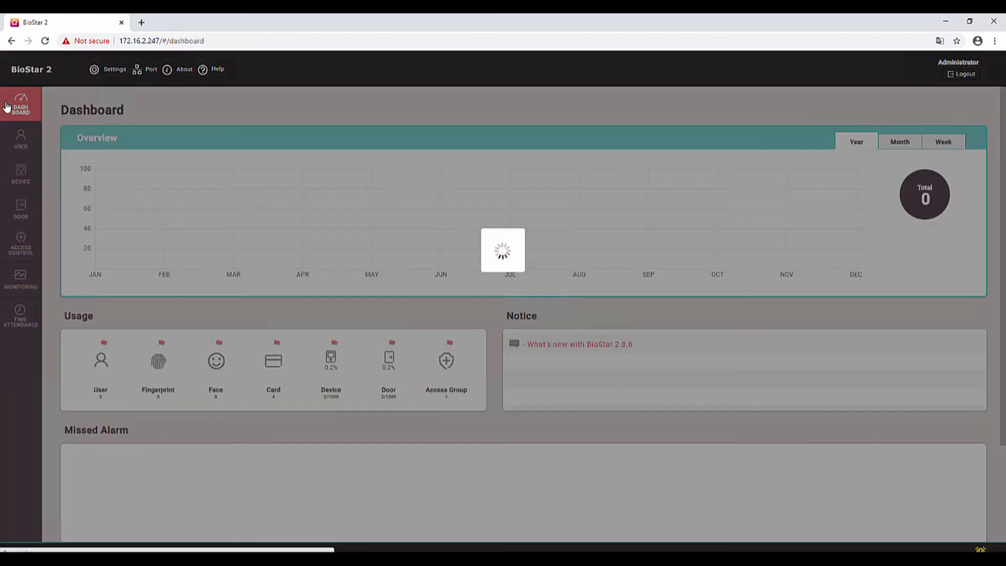